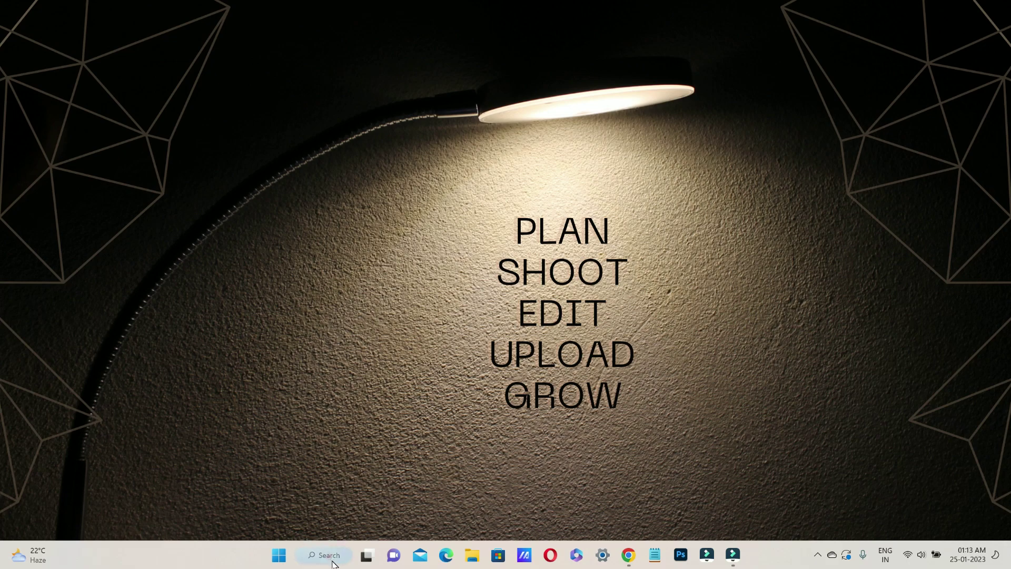
# - Launch Paint 3D from the taskbar search and start a New blank canvas
pyautogui.click(333, 555)
pyautogui.click(372, 195)
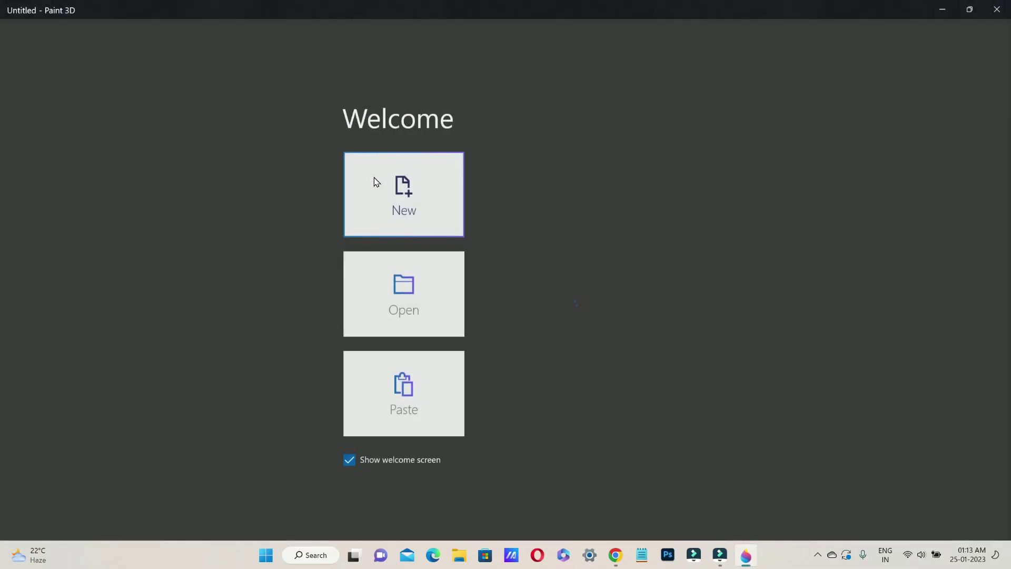
pyautogui.click(390, 295)
# - Open pexels-dhiraj-jain-12737631 from the Downloads folder
pyautogui.click(280, 65)
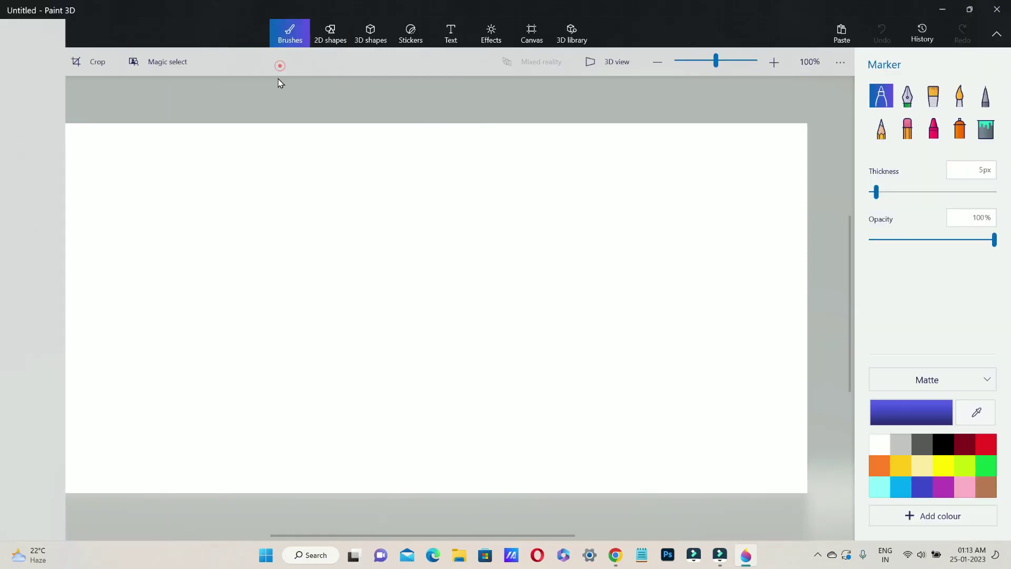
pyautogui.scroll(-5, 366, 260)
pyautogui.scroll(-5, 365, 260)
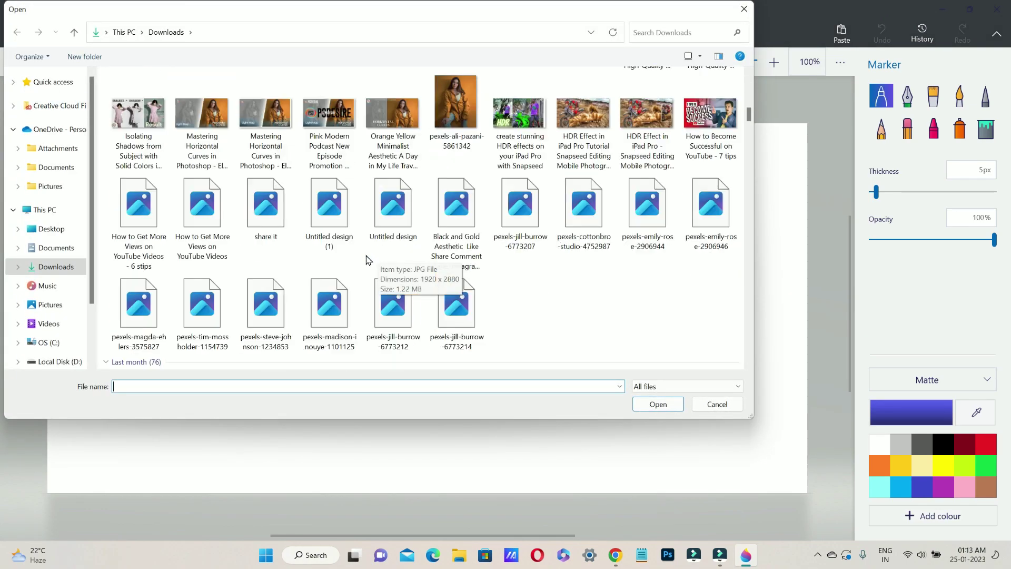
pyautogui.scroll(-3, 366, 260)
pyautogui.scroll(-3, 366, 261)
pyautogui.scroll(-3, 366, 261)
pyautogui.scroll(-3, 366, 263)
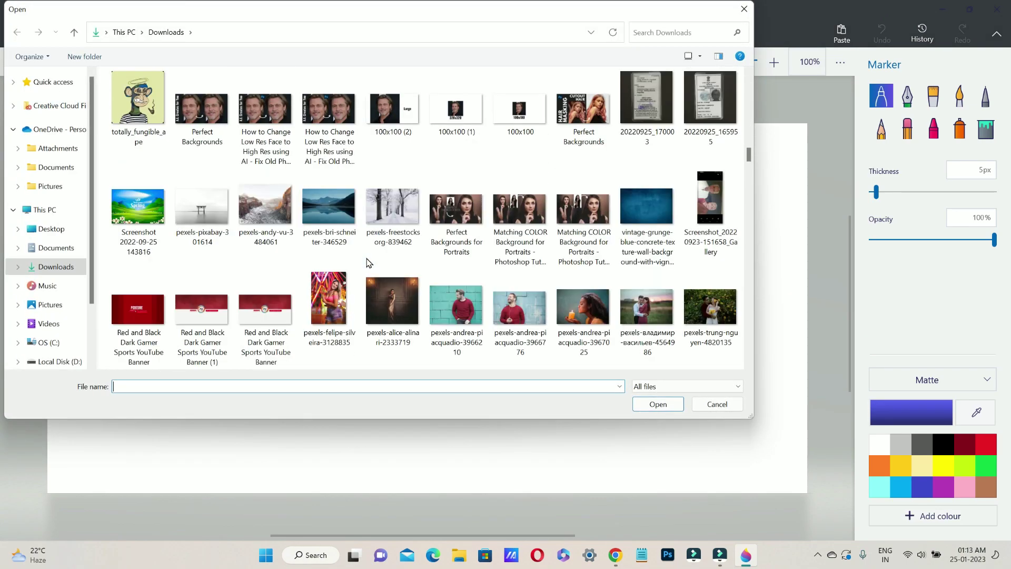
pyautogui.scroll(-3, 366, 263)
pyautogui.scroll(-3, 365, 263)
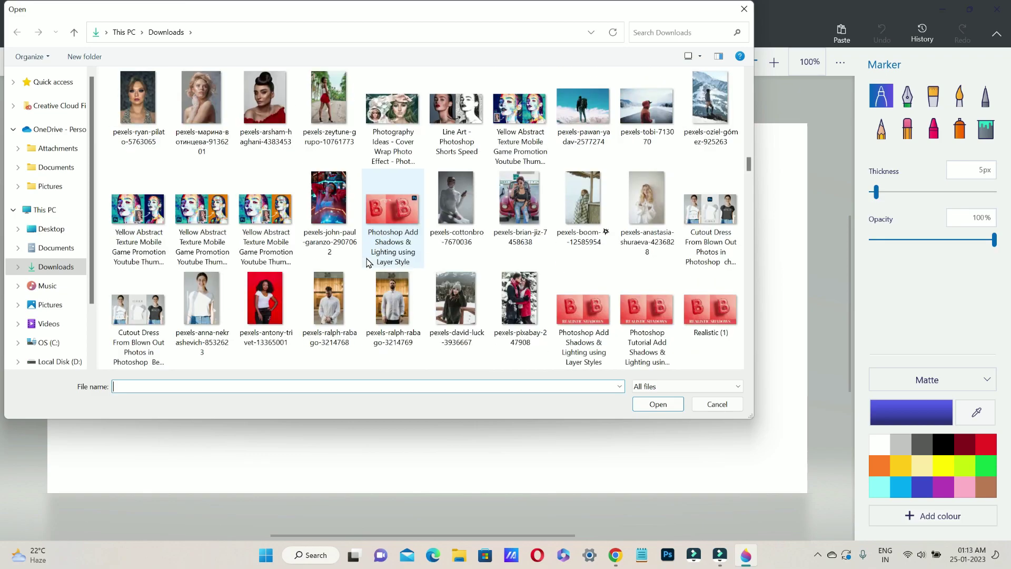
pyautogui.scroll(-3, 366, 263)
pyautogui.scroll(-3, 366, 263)
pyautogui.scroll(-3, 366, 262)
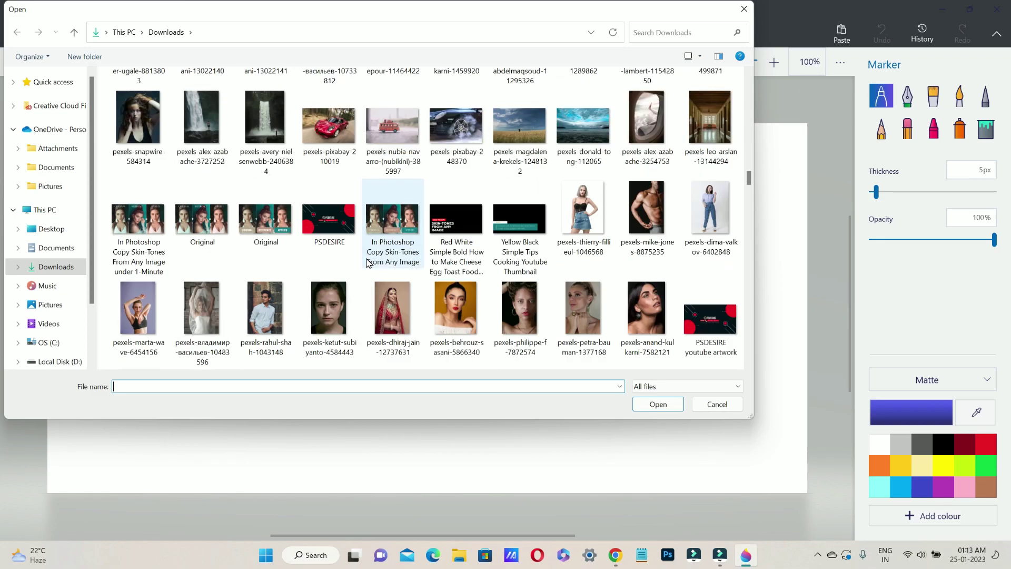
pyautogui.doubleClick(382, 313)
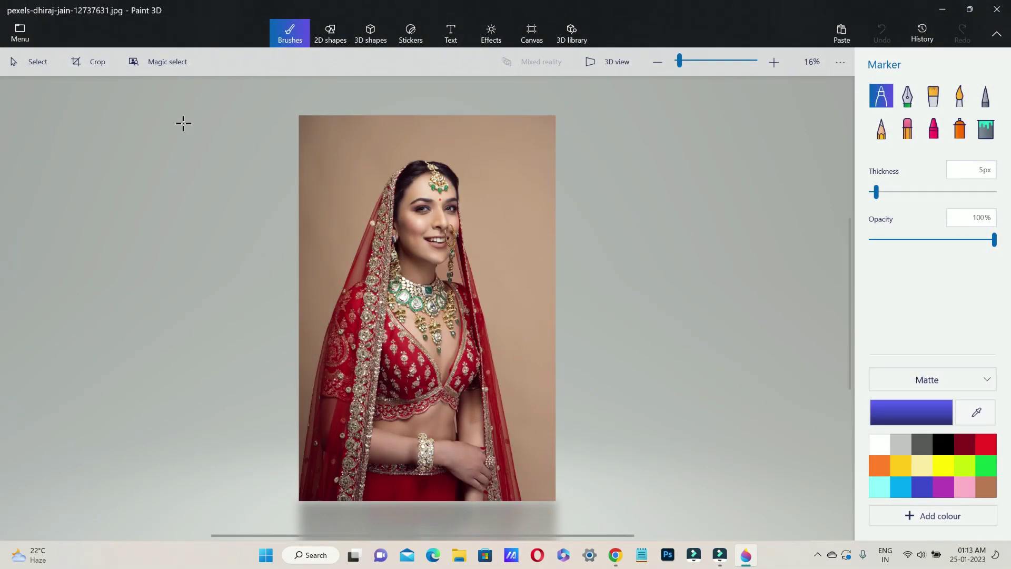
# - Magic-select the bride, remove stray lower-left edges, and drag the cutout right
pyautogui.click(173, 68)
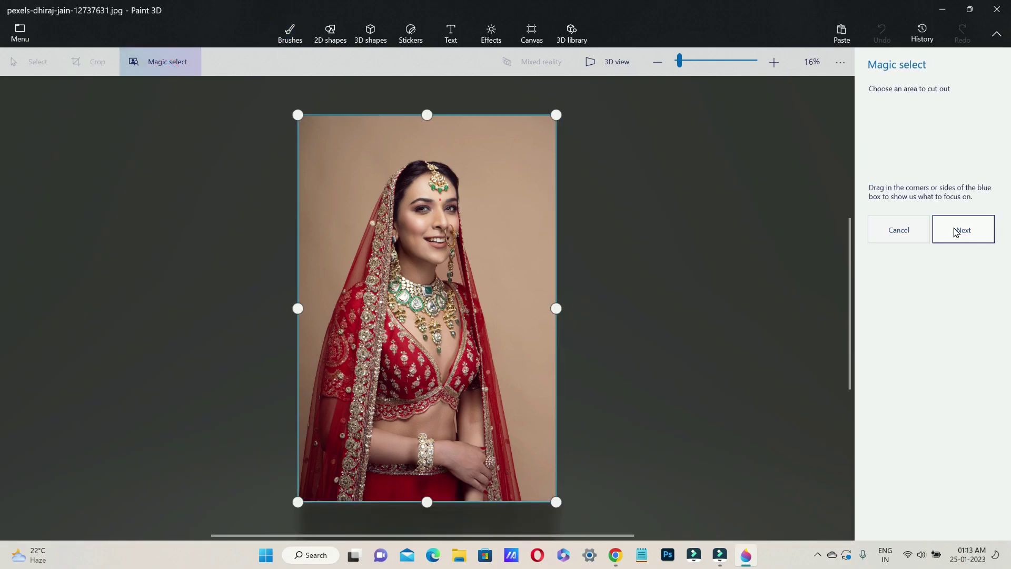
pyautogui.click(955, 232)
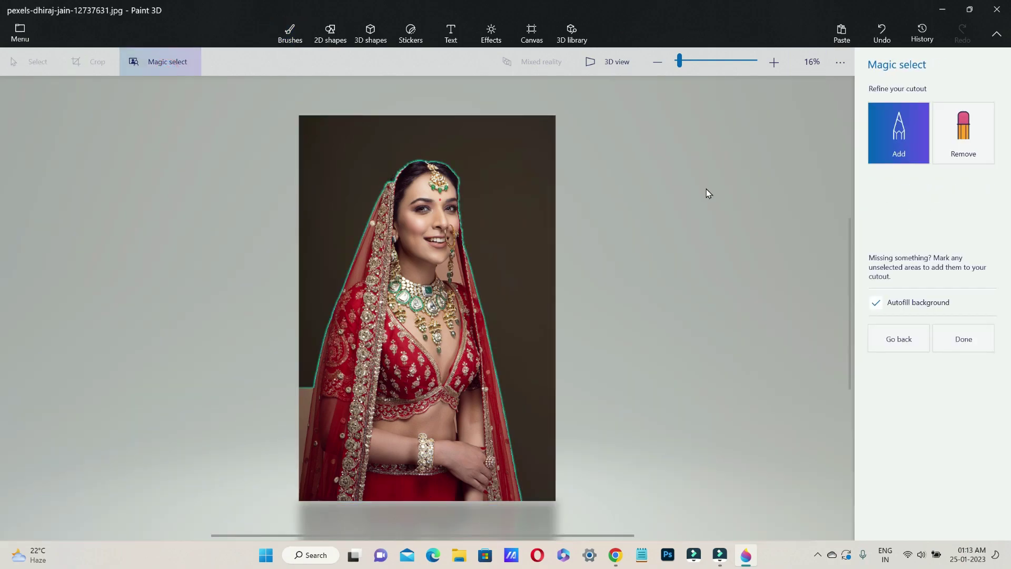
pyautogui.click(948, 139)
pyautogui.moveTo(307, 397); pyautogui.dragTo(298, 447)
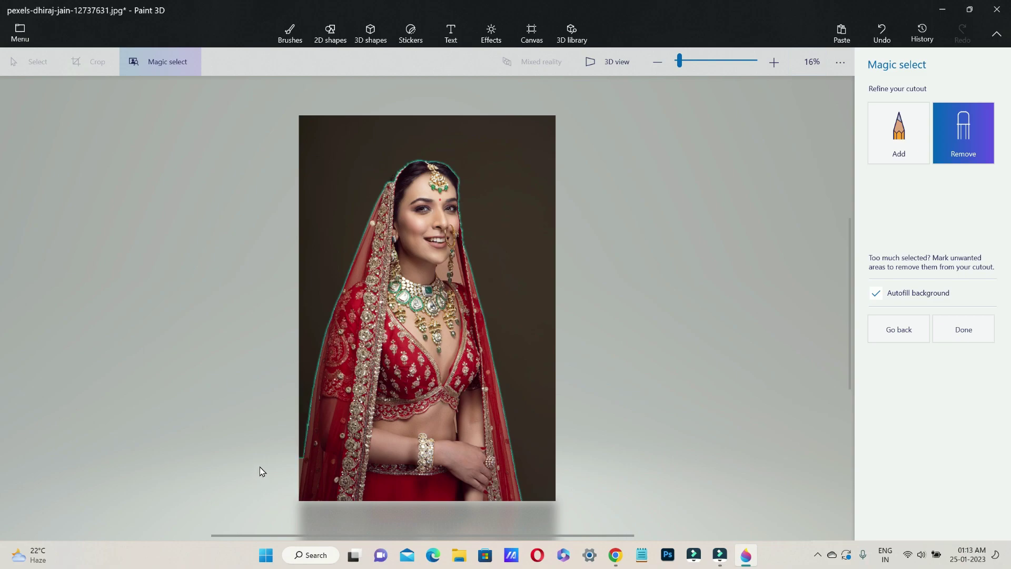
pyautogui.moveTo(300, 477); pyautogui.dragTo(298, 479)
pyautogui.moveTo(300, 482); pyautogui.dragTo(294, 496)
pyautogui.click(948, 329)
pyautogui.moveTo(423, 296); pyautogui.dragTo(700, 289)
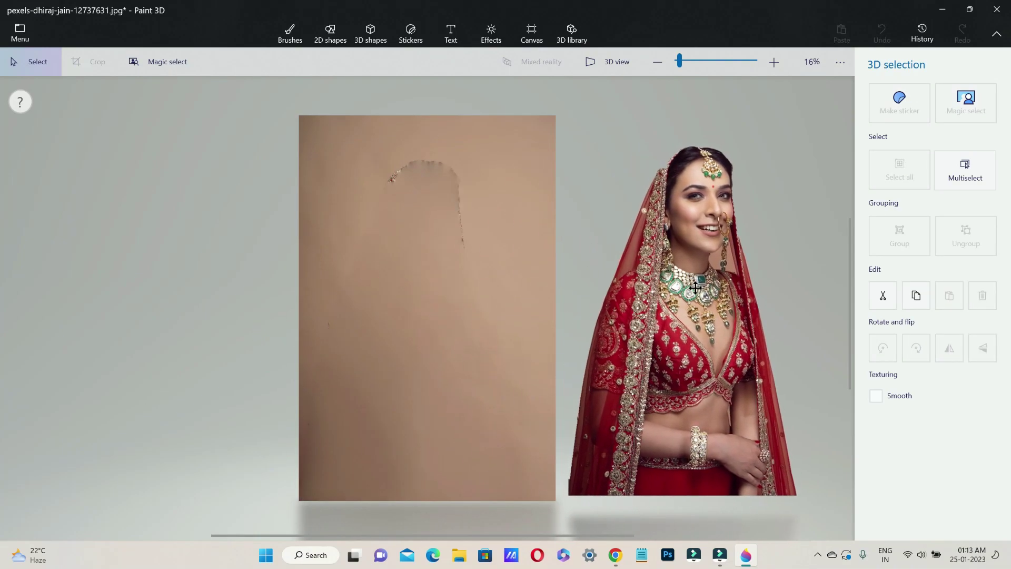
pyautogui.click(152, 62)
pyautogui.click(272, 507)
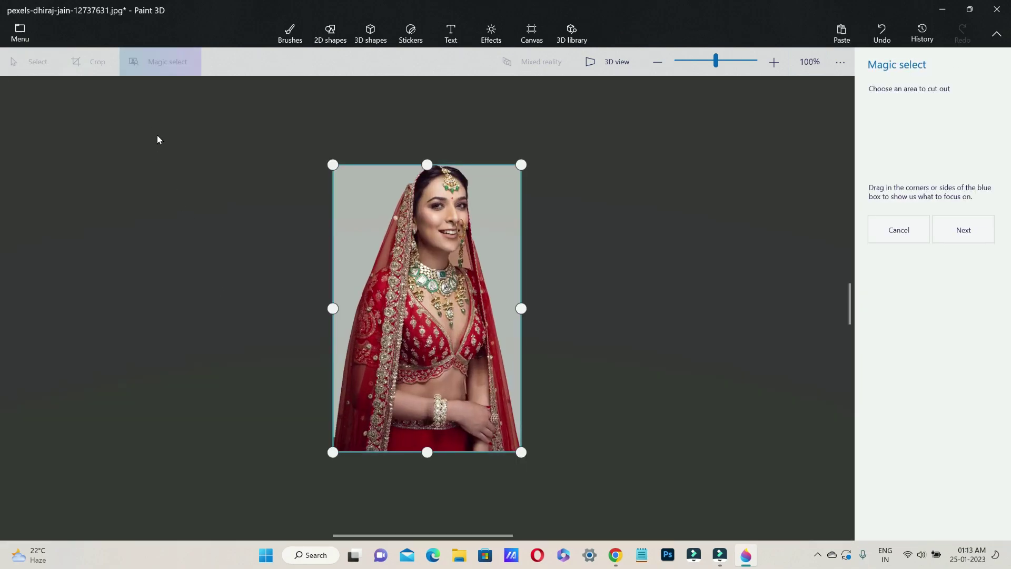
pyautogui.click(748, 185)
pyautogui.click(878, 231)
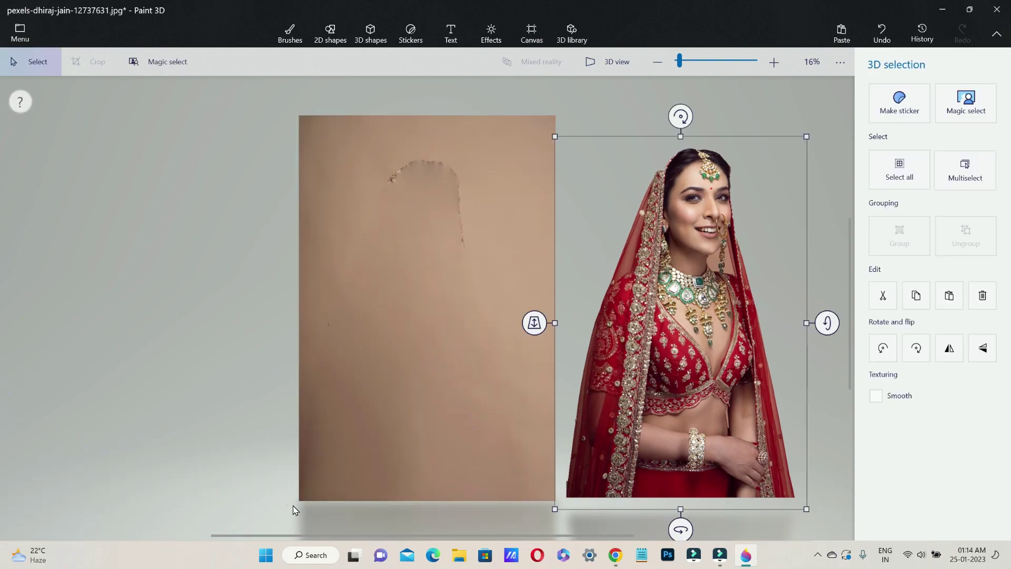
pyautogui.click(294, 510)
# - Select and delete the leftover background, then move the bride onto the white canvas
pyautogui.moveTo(277, 500); pyautogui.dragTo(560, 105)
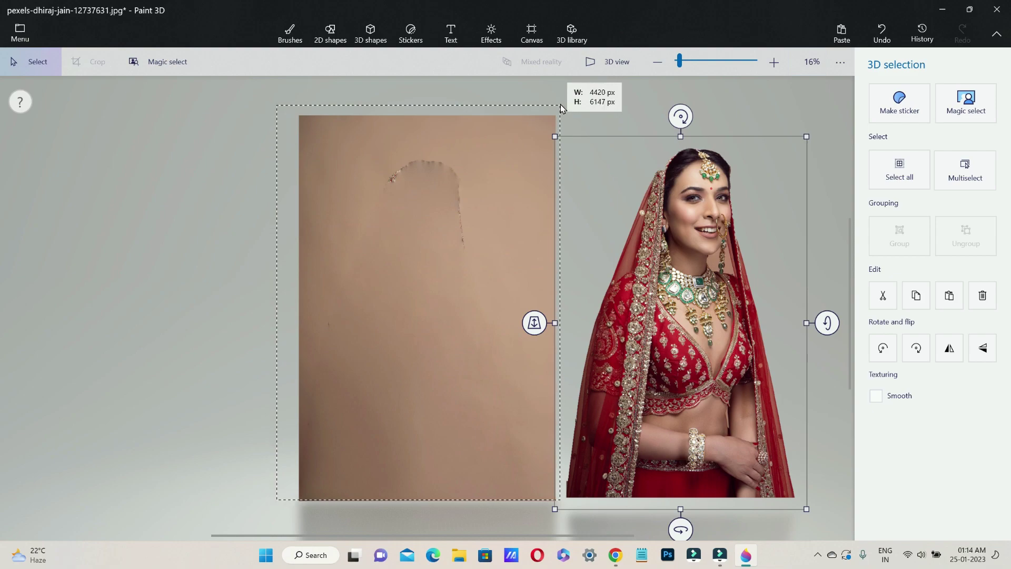
pyautogui.click(983, 319)
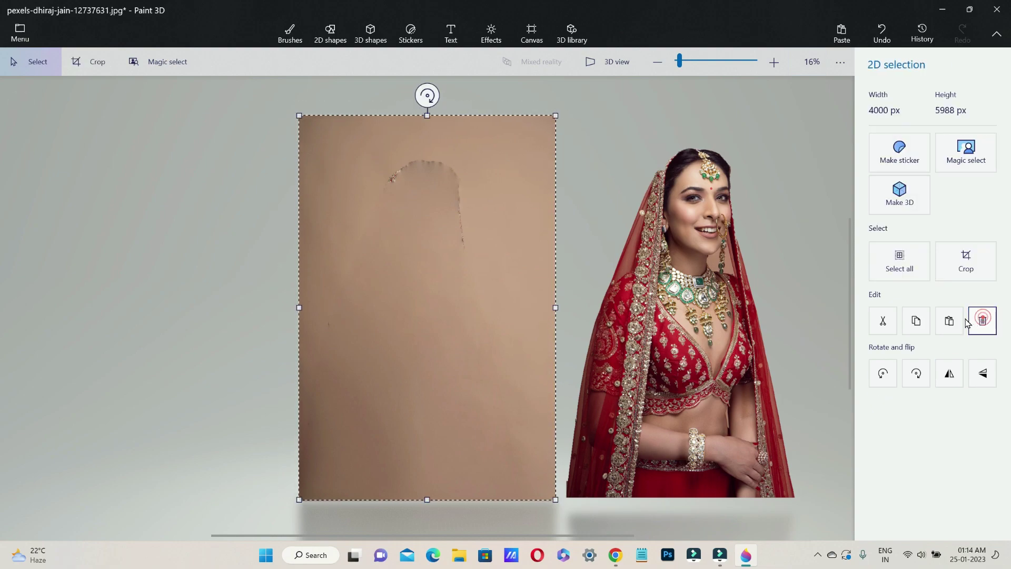
pyautogui.click(981, 325)
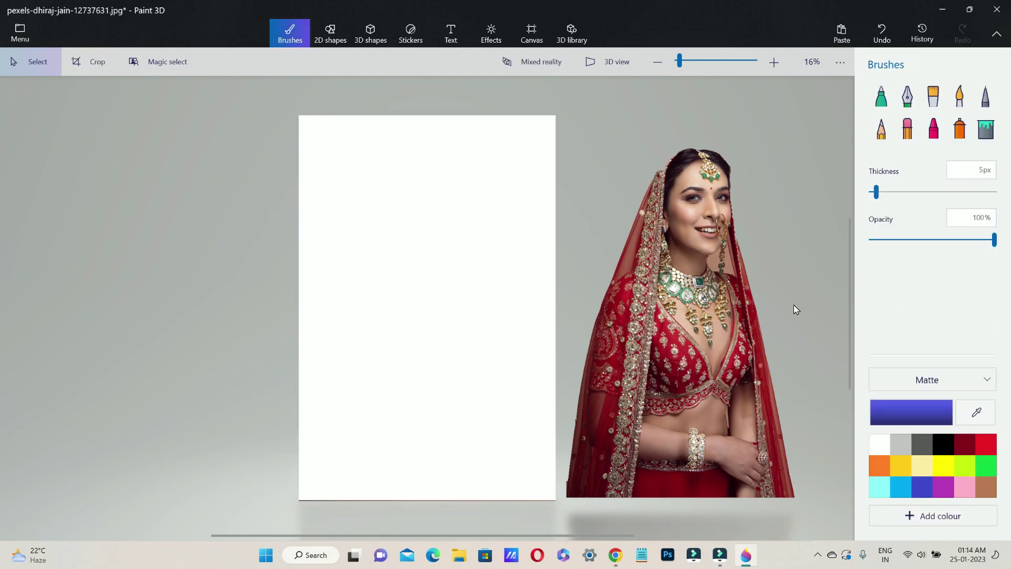
pyautogui.moveTo(704, 348)
pyautogui.mouseDown()
pyautogui.moveTo(473, 321)
pyautogui.moveTo(445, 349)
pyautogui.moveTo(447, 340)
pyautogui.mouseUp()
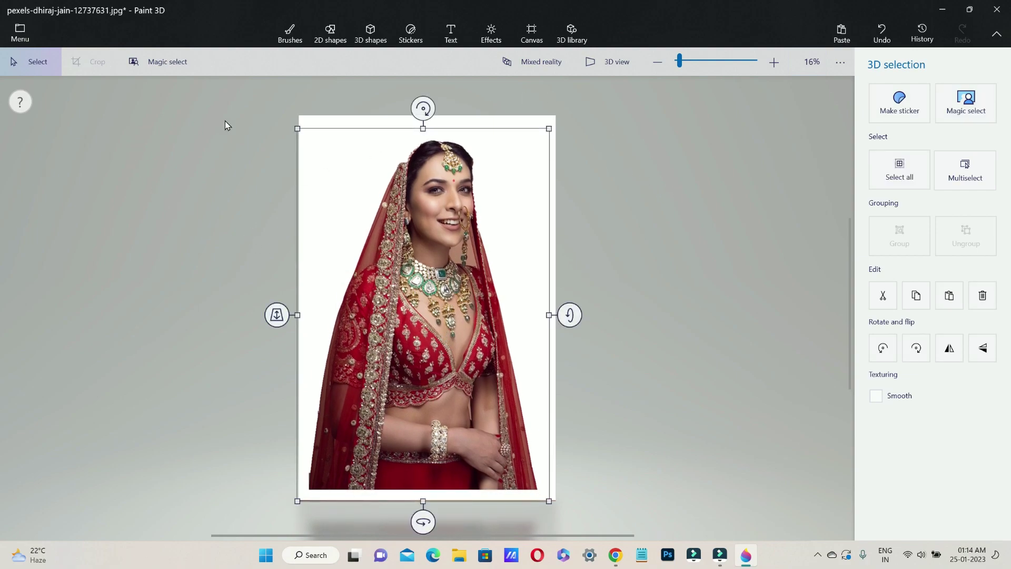
# - Save a copy as an image with PNG (image) format and Transparency ticked
pyautogui.click(20, 33)
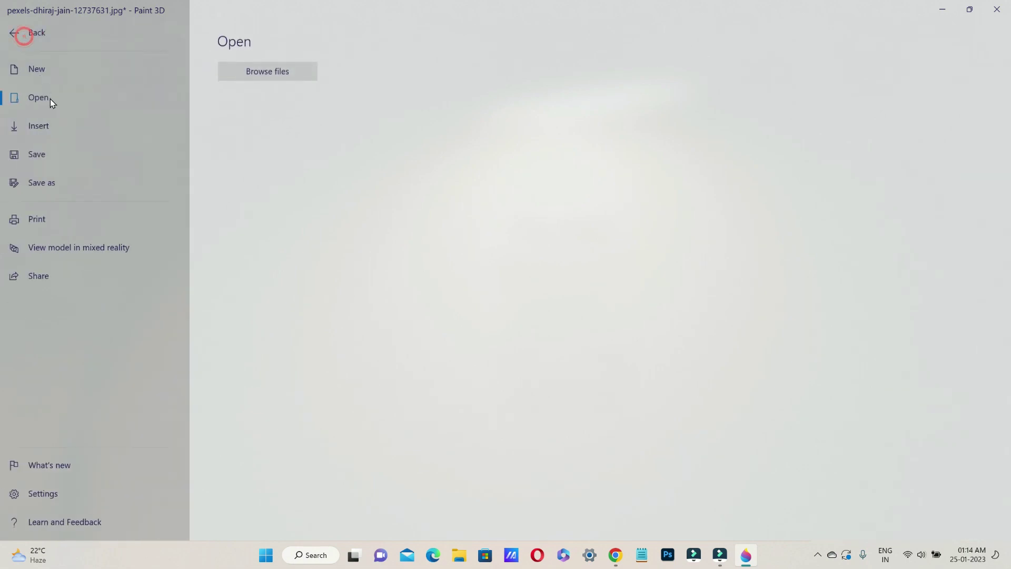
pyautogui.click(88, 182)
pyautogui.click(253, 131)
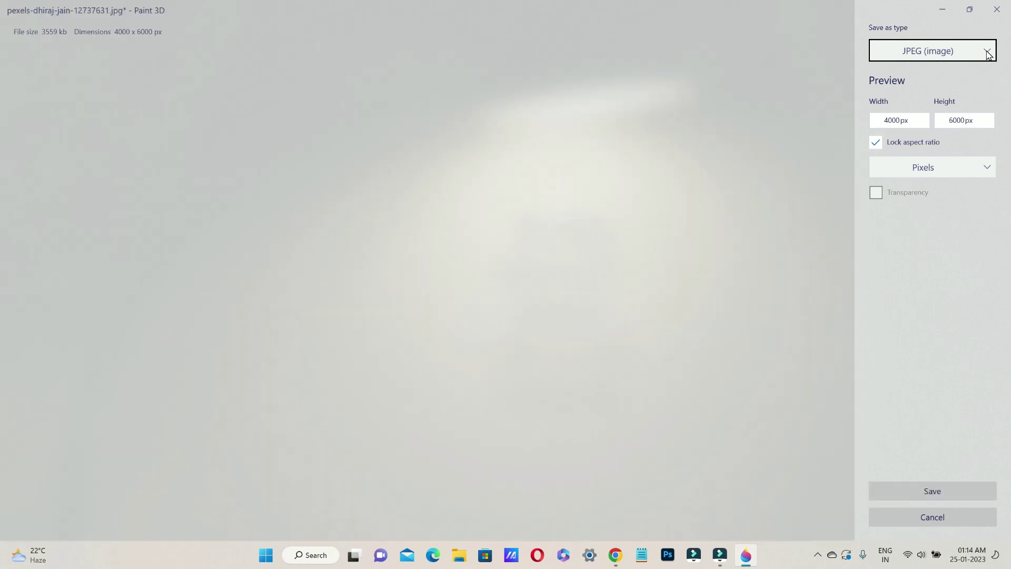
pyautogui.click(988, 53)
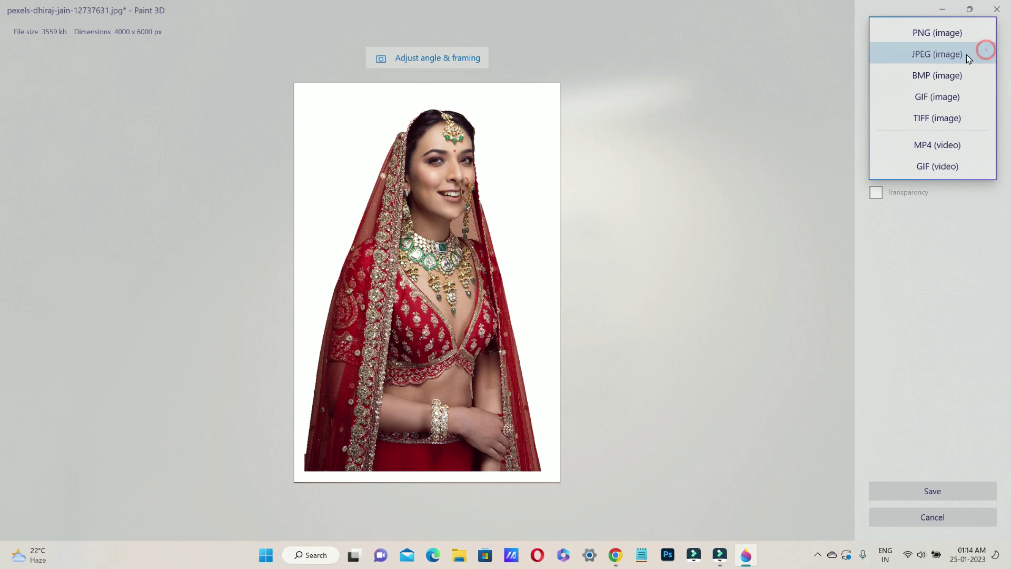
pyautogui.click(946, 36)
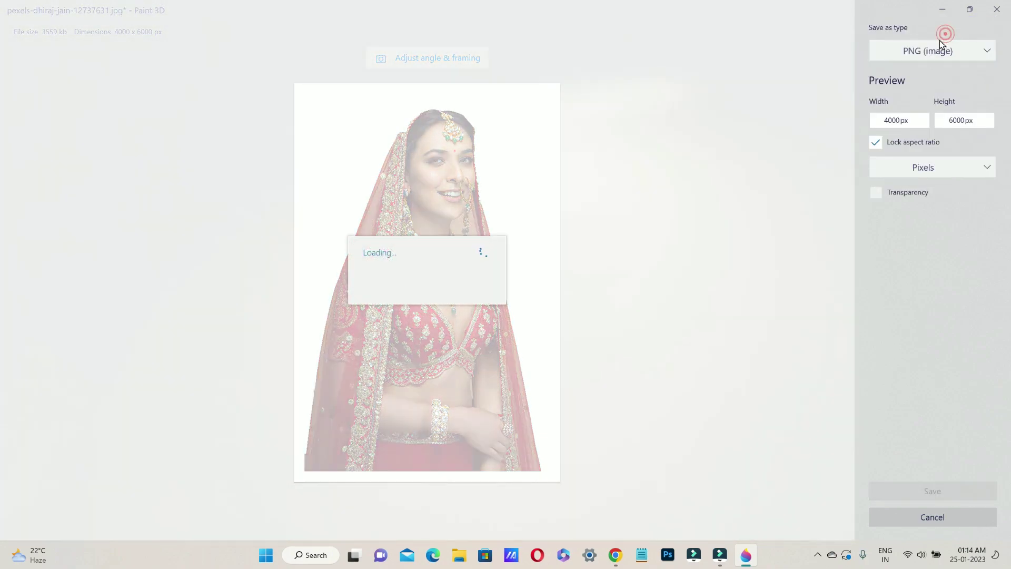
pyautogui.click(876, 192)
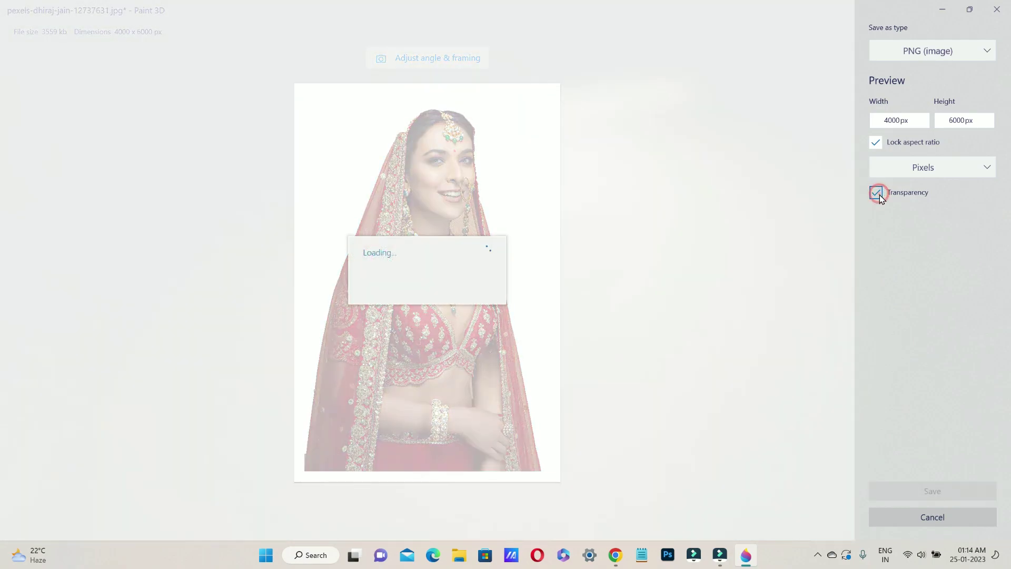